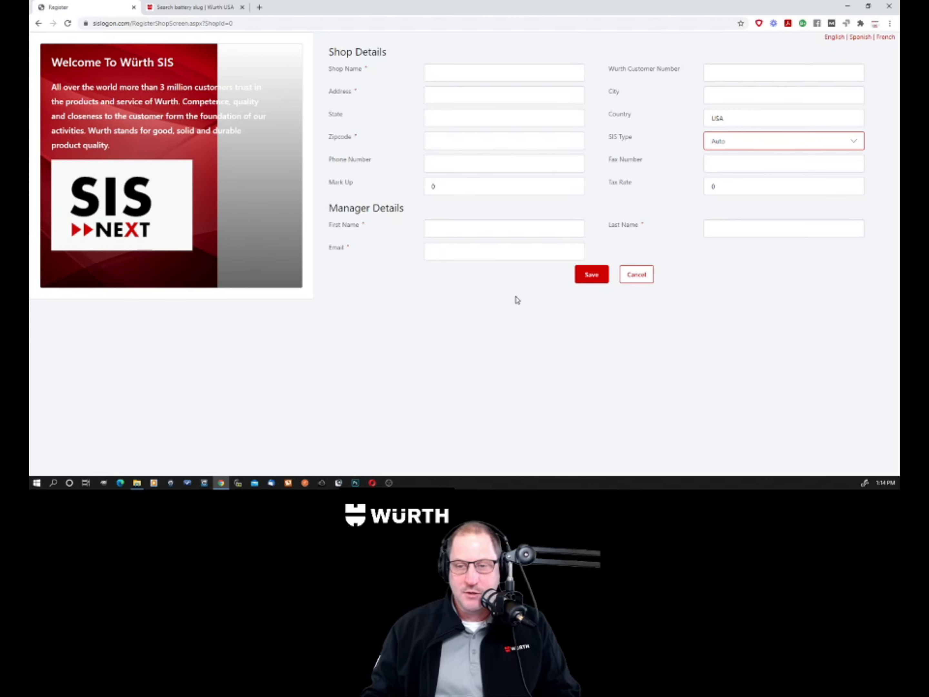
- Leave the shop registration form and log in with the existing account
click(38, 23)
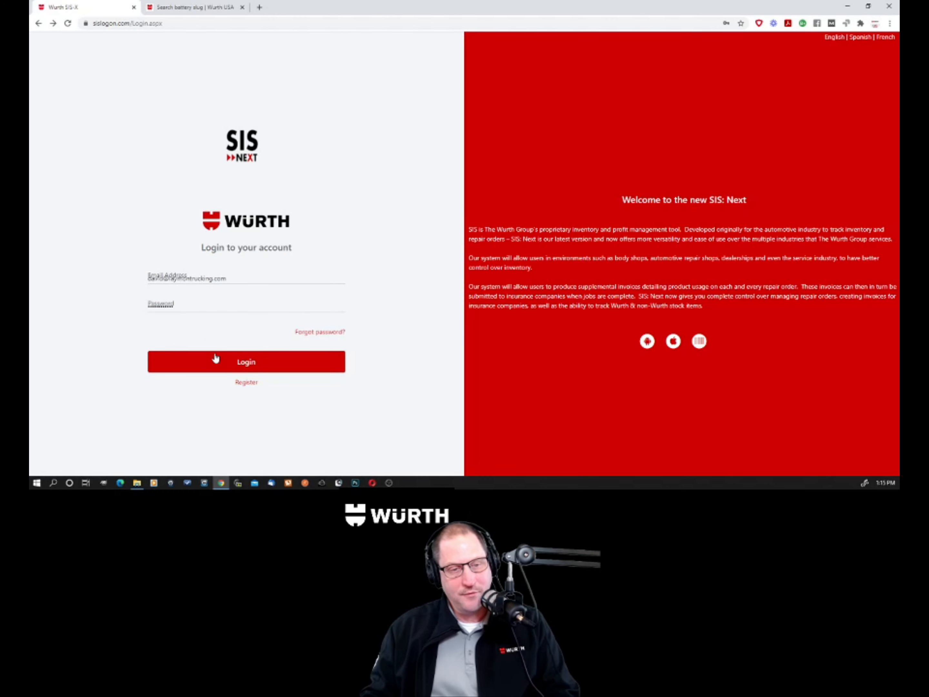
click(230, 360)
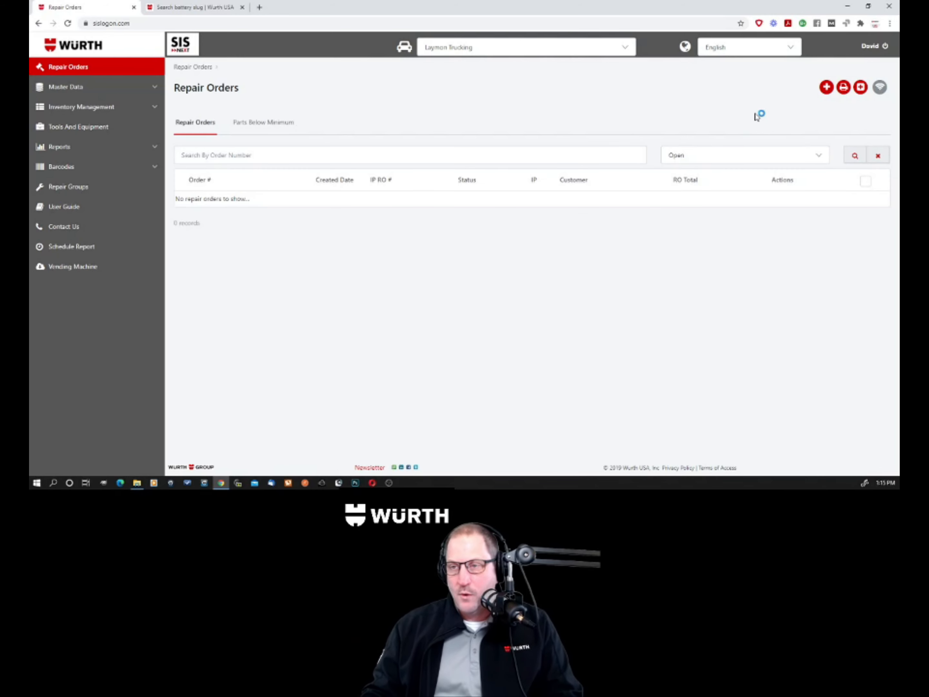
click(828, 89)
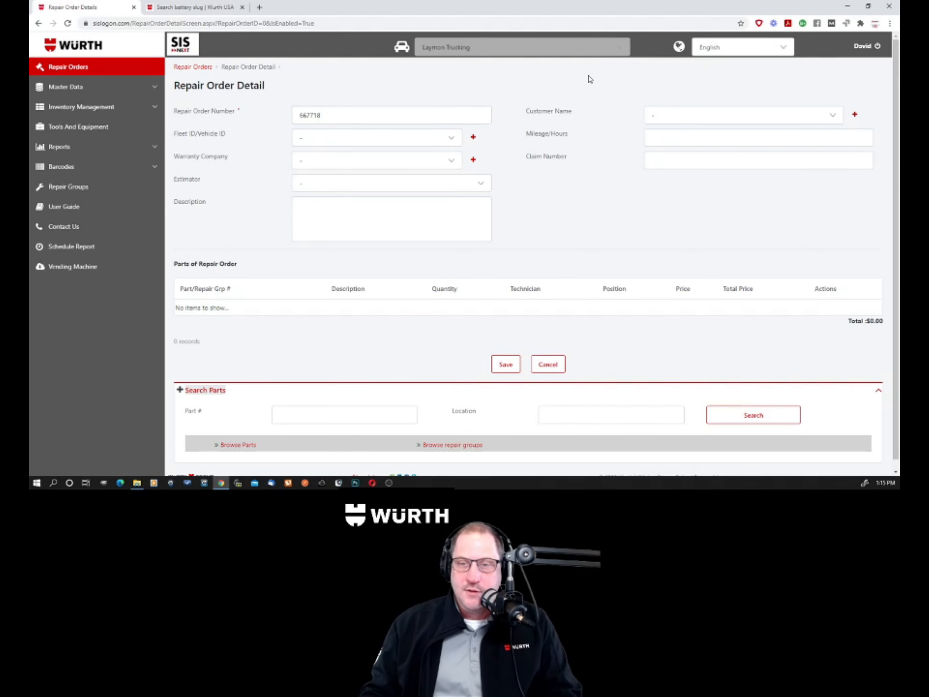
click(693, 119)
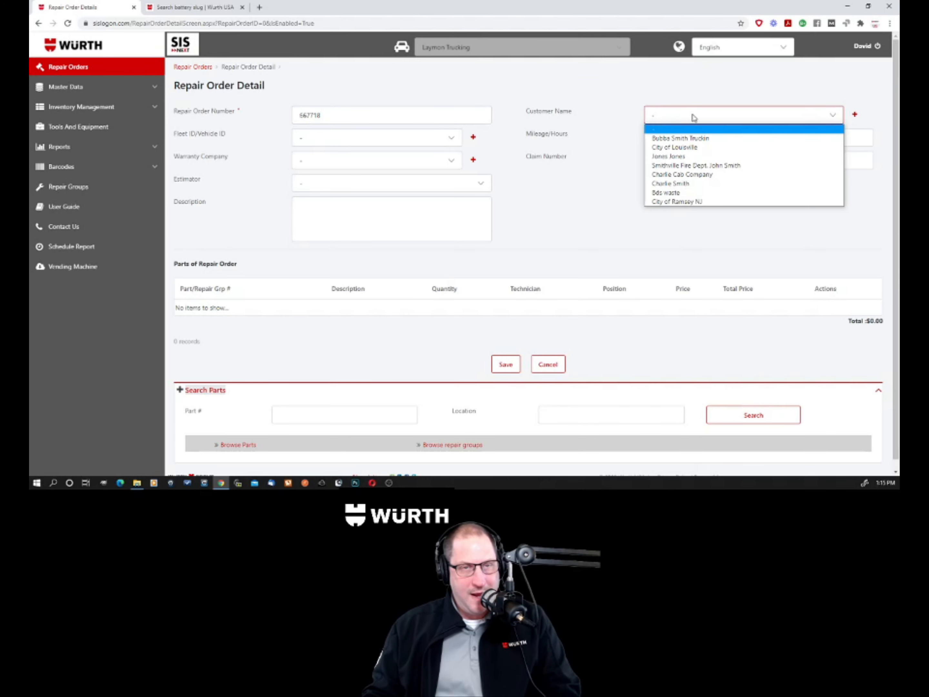
click(687, 139)
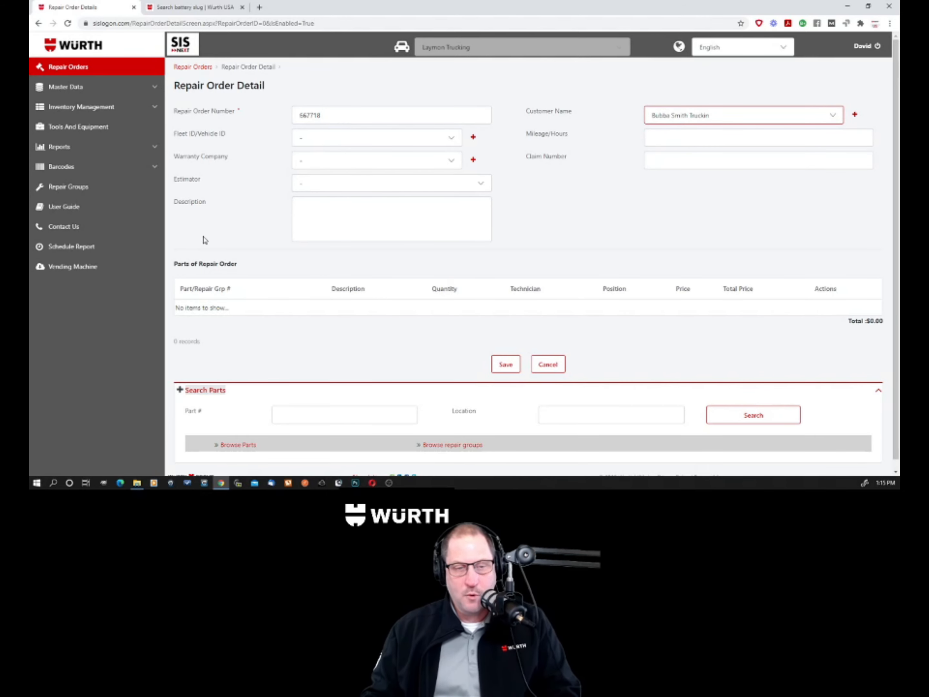
click(420, 144)
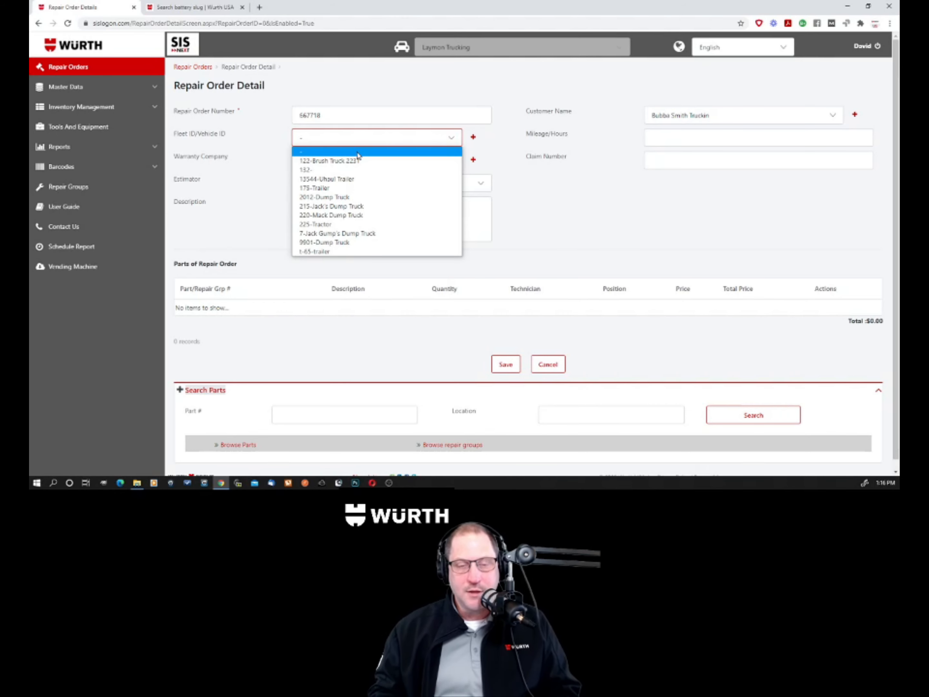
click(355, 202)
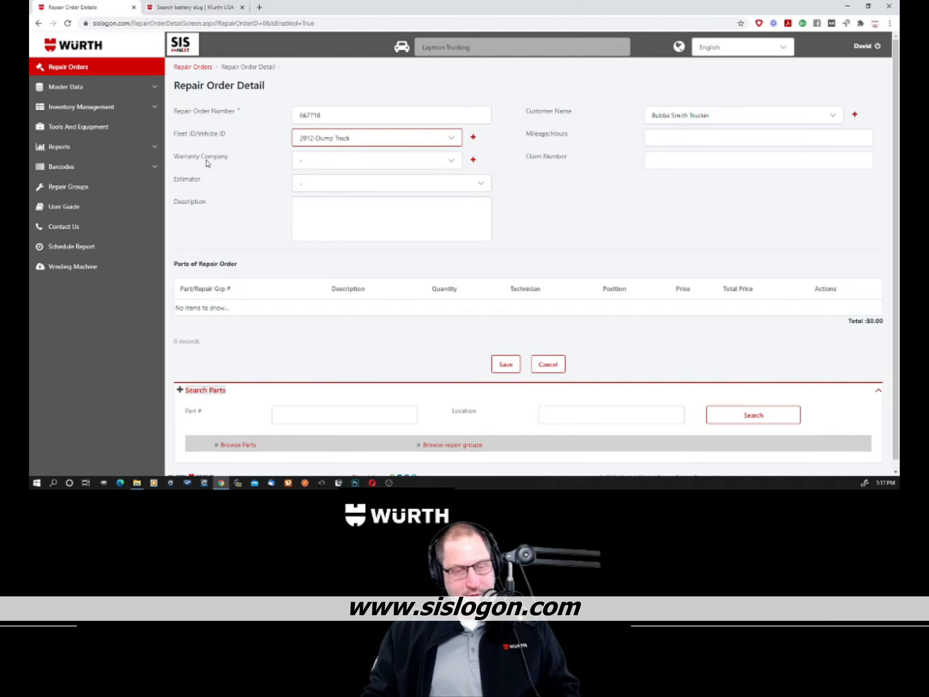
- Add part 15105100 to the repair order by its part number
click(308, 414)
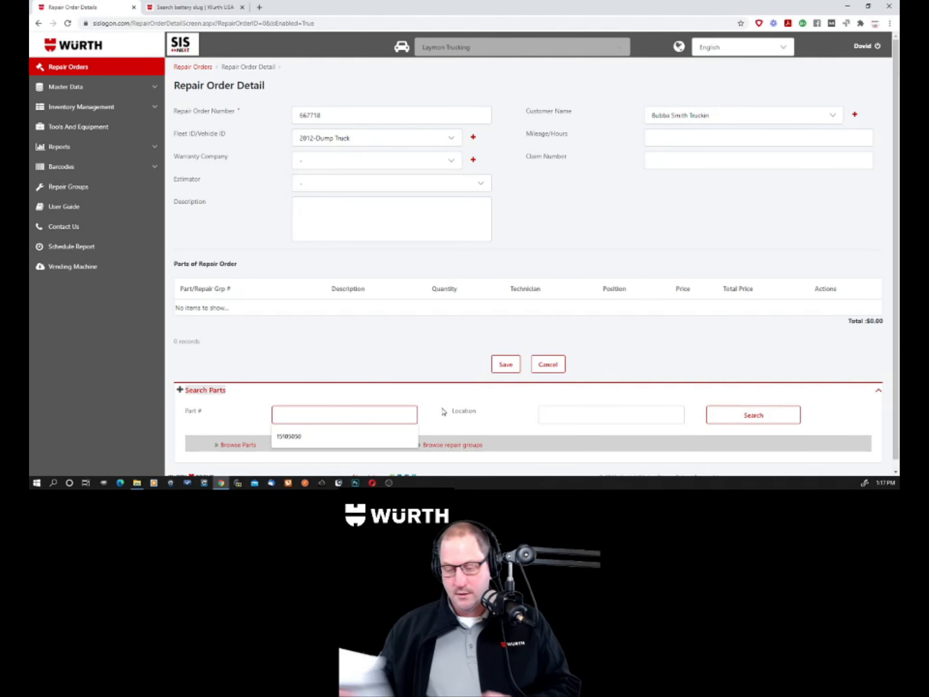
text(15105)
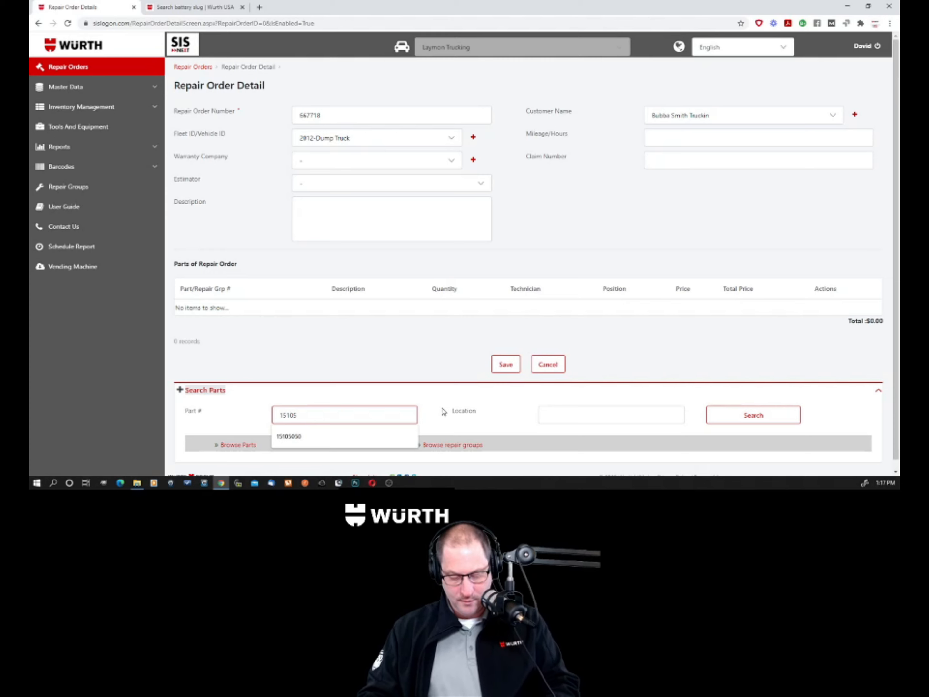
text(100)
click(722, 415)
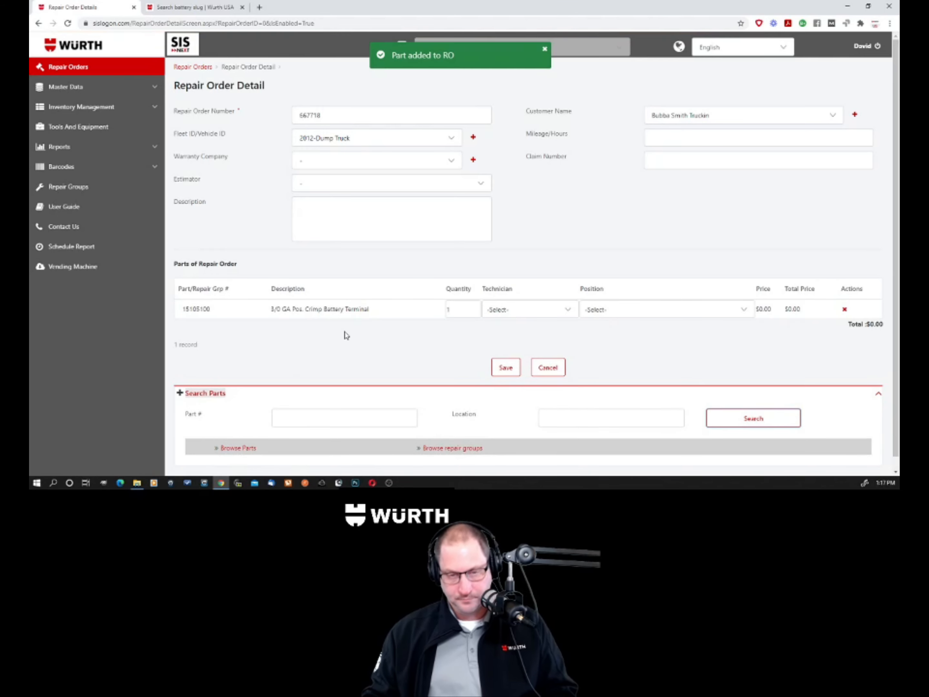
- Add part 15105090 to the repair order by its part number
scroll(344, 333, down, 1)
click(324, 399)
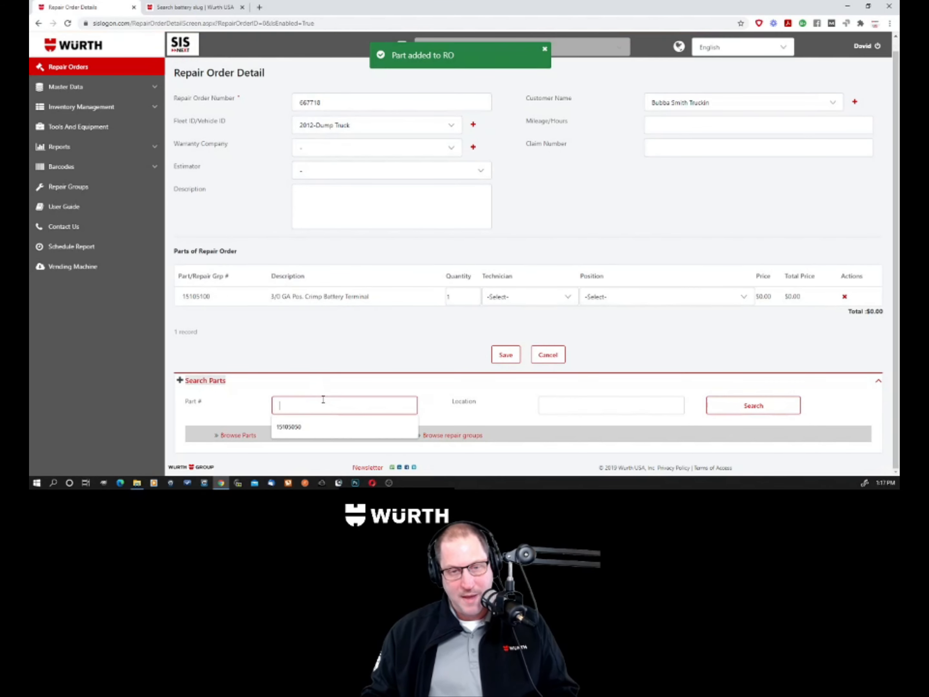
text(1)
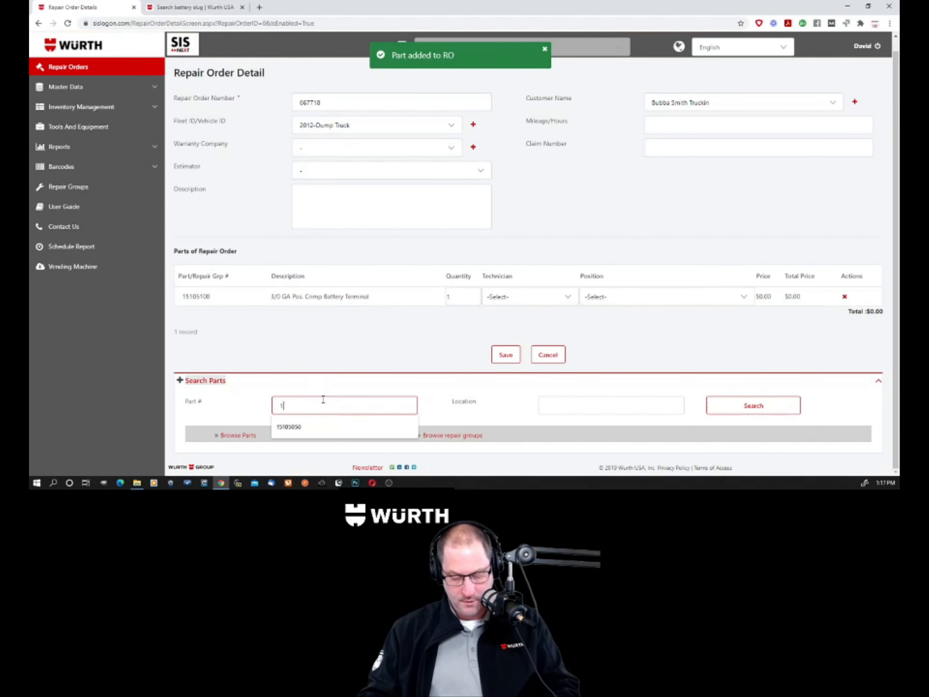
text(5105050)
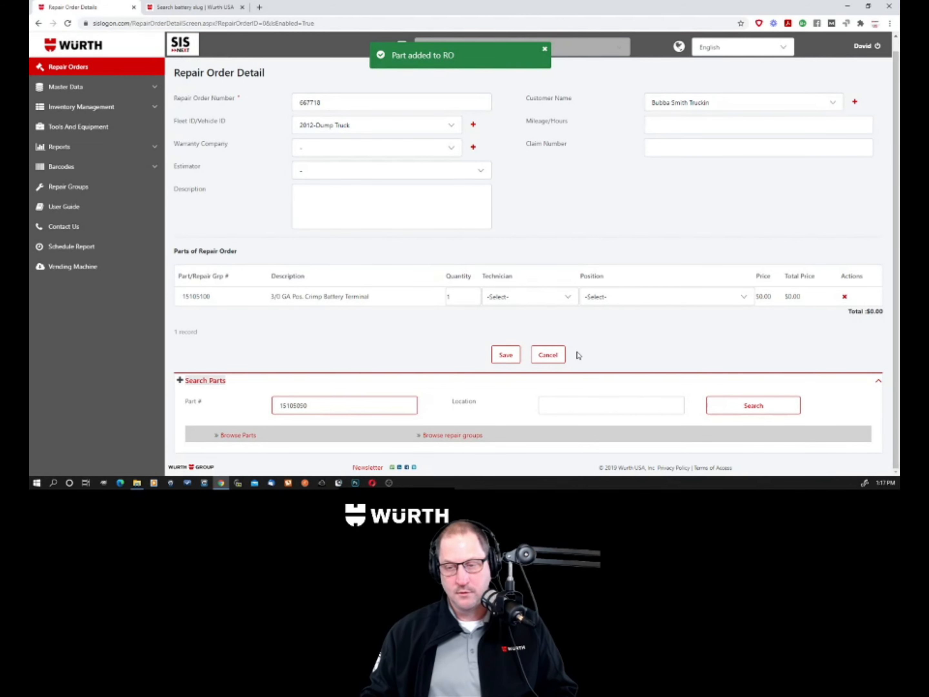
click(731, 407)
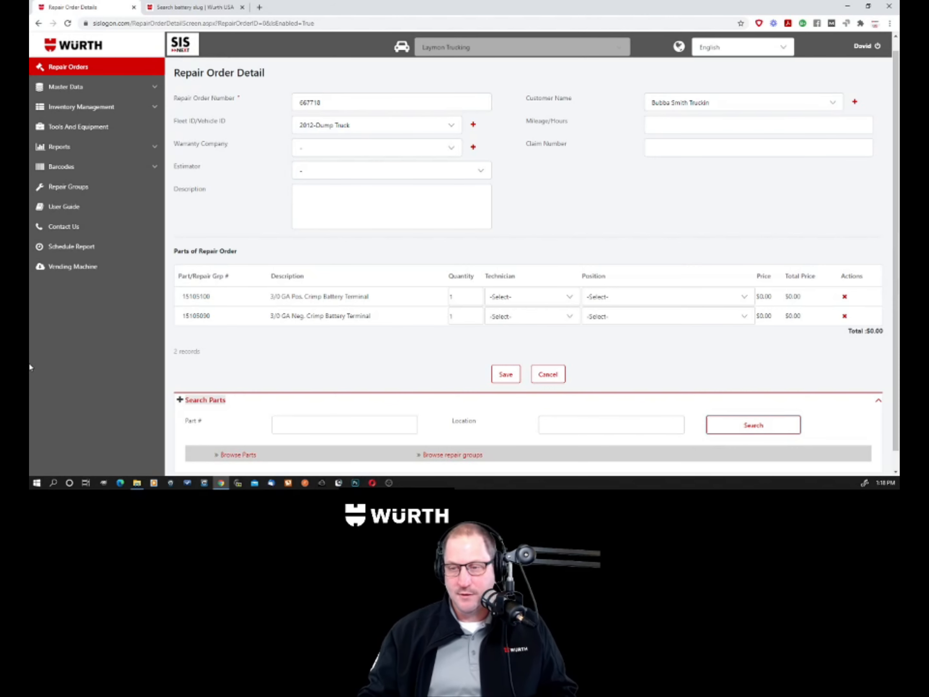
- Add part 15109506 to the repair order with a quantity of 2 and save the order
click(294, 424)
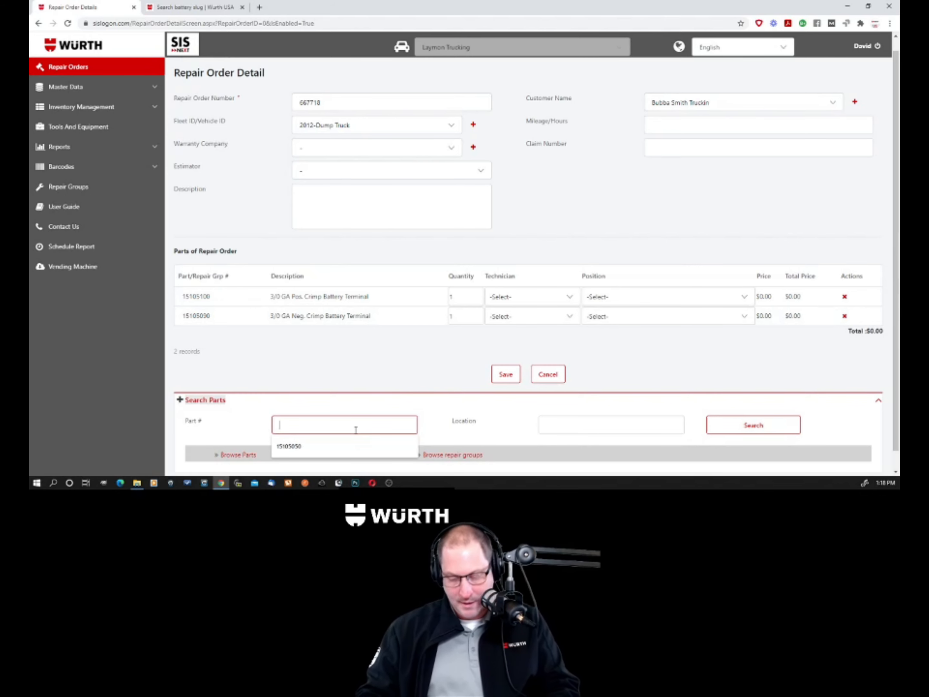
text(15109506)
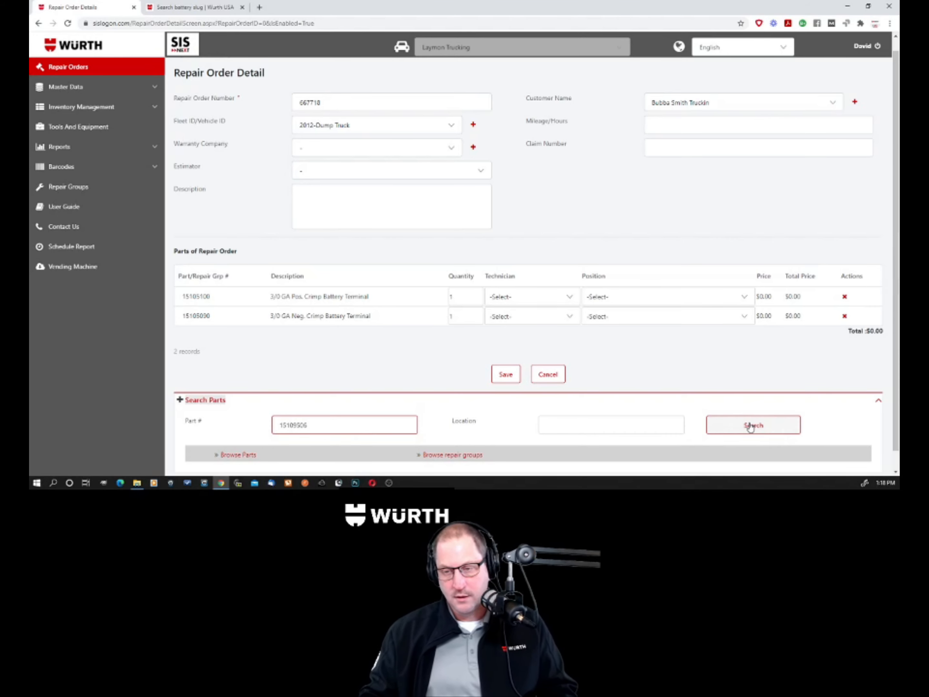
click(752, 424)
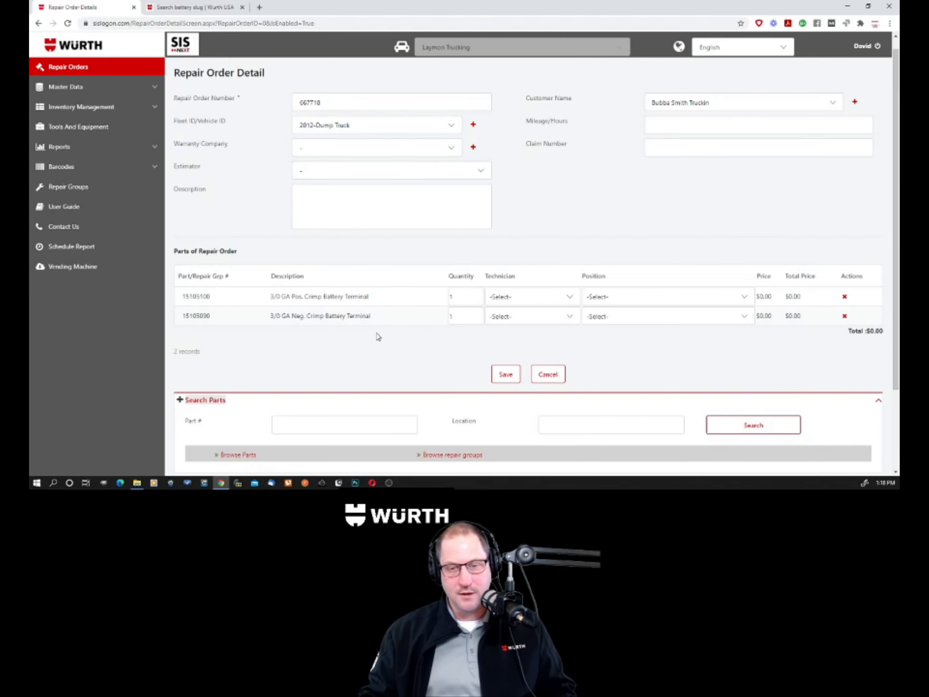
click(460, 336)
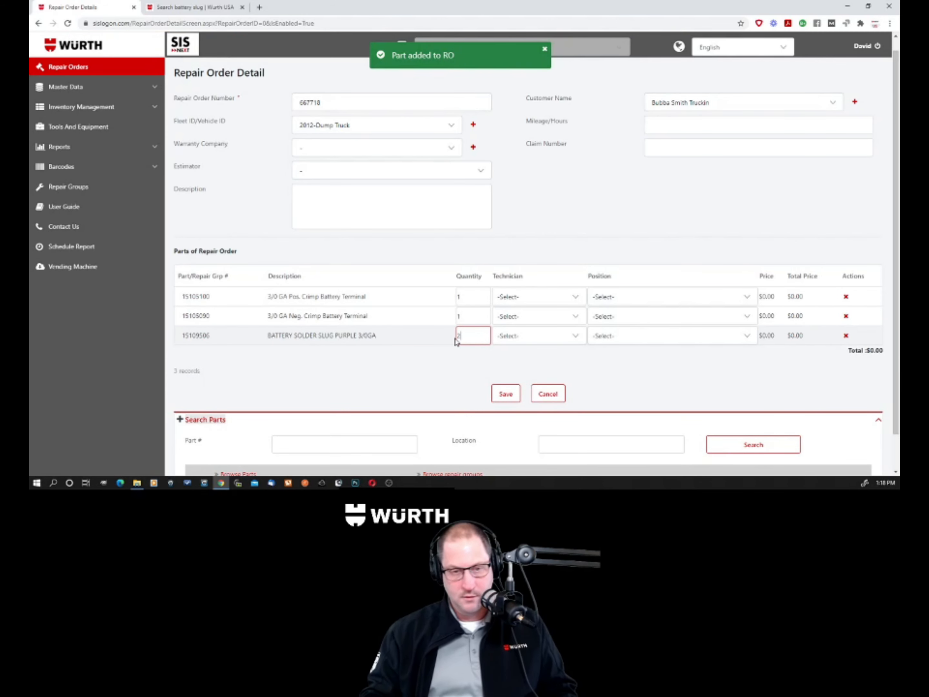
text(2)
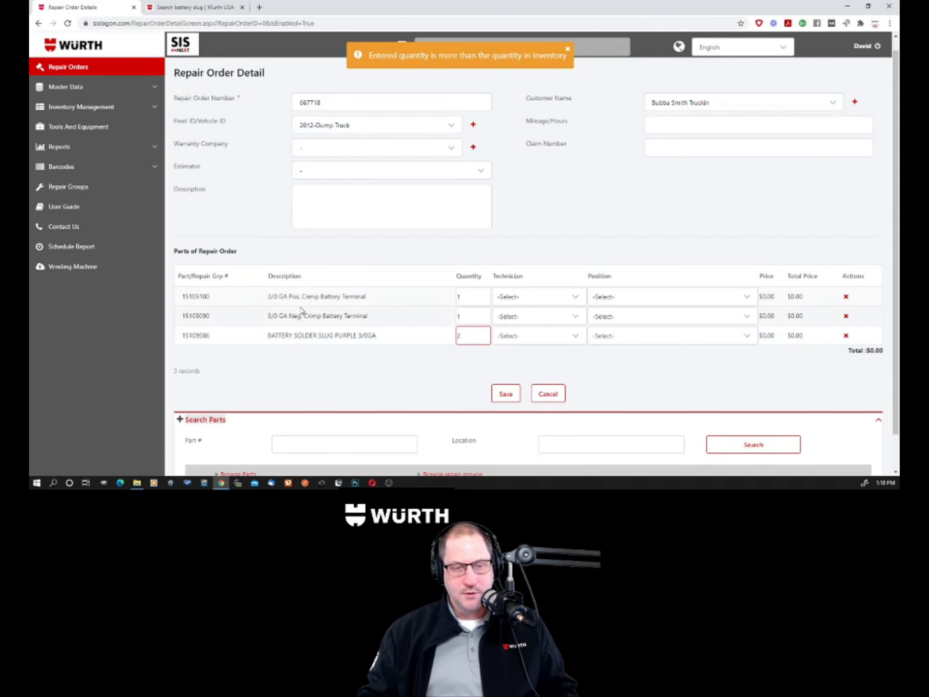
click(508, 393)
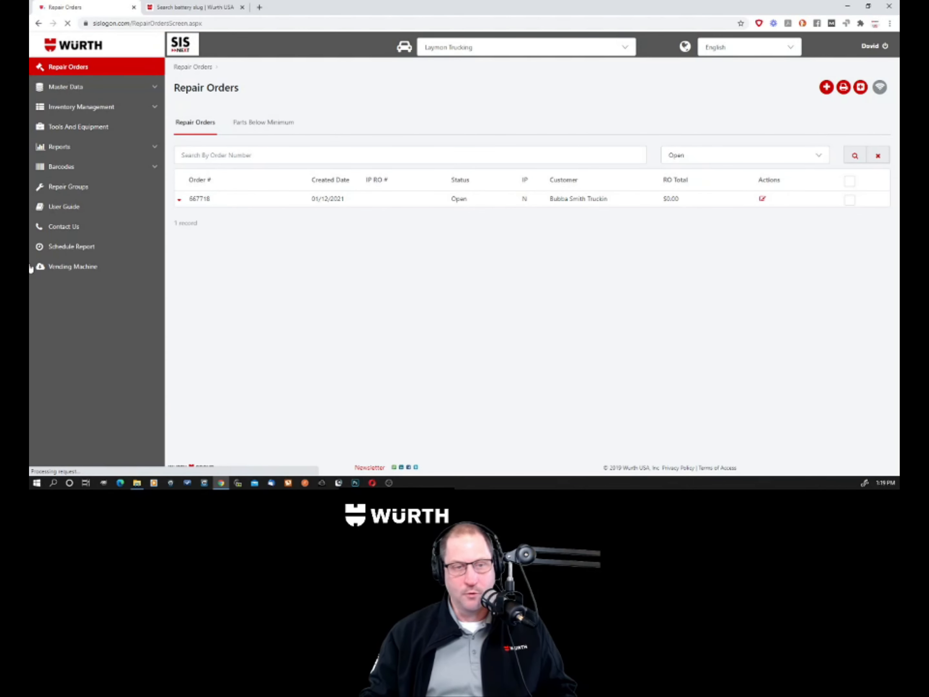
- Download the new repair order's invoice in the Standard print format and return to the repair orders list
click(849, 200)
click(844, 89)
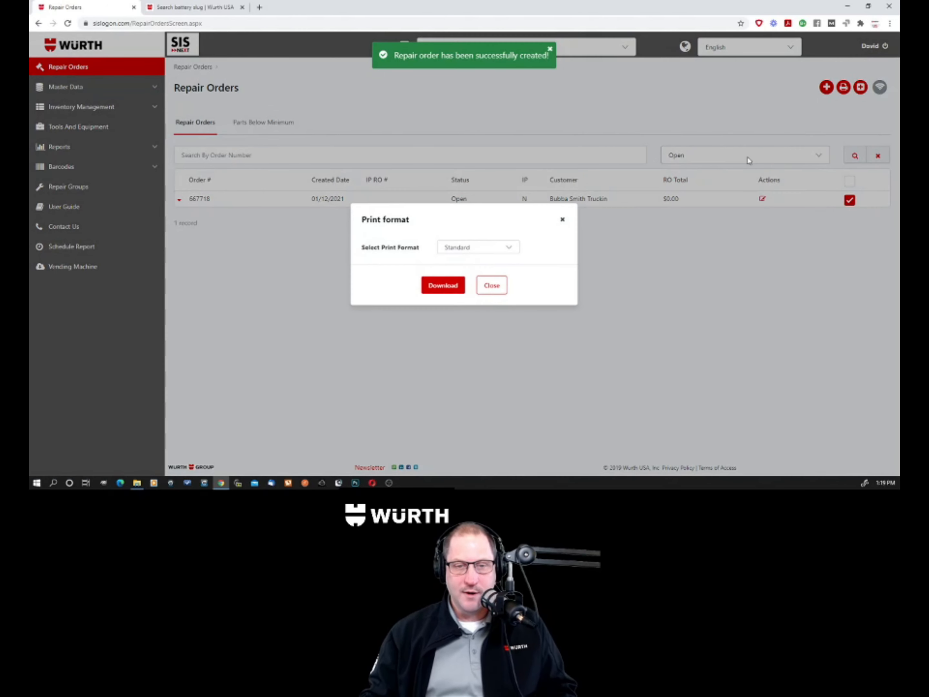
click(455, 285)
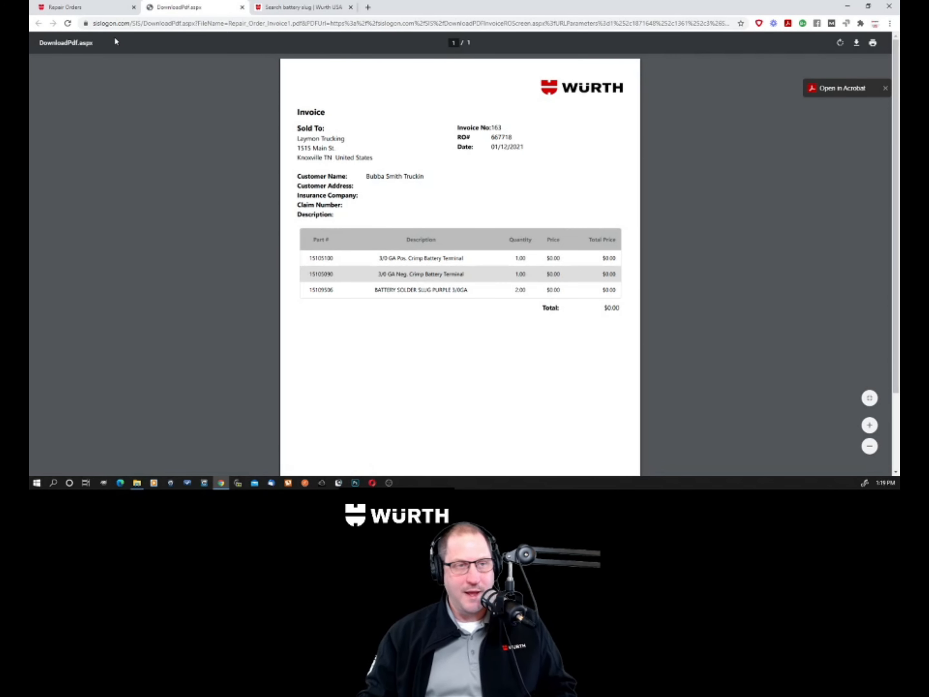
click(66, 7)
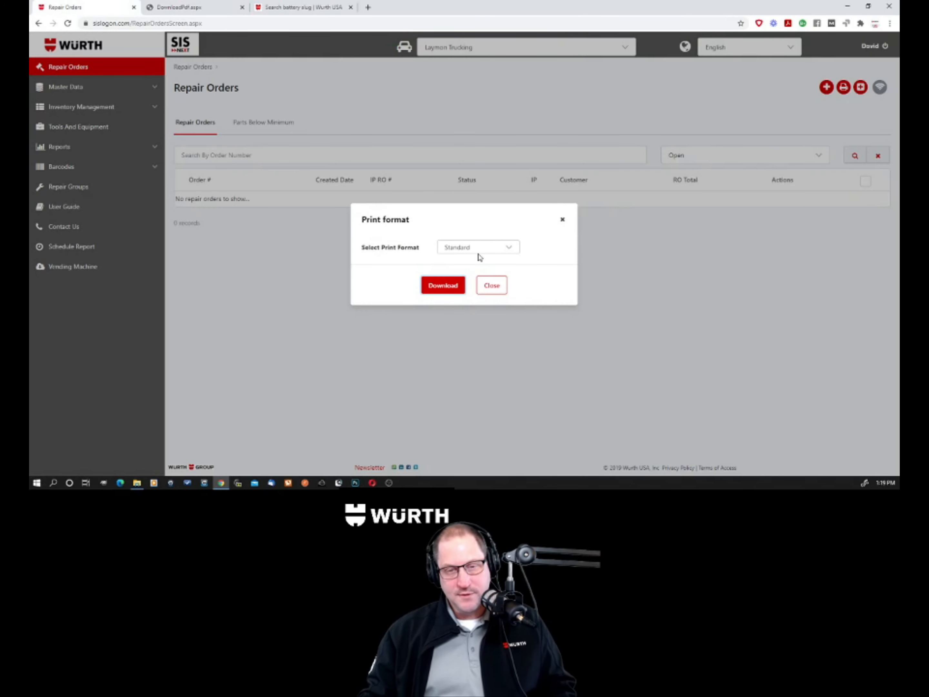
click(491, 285)
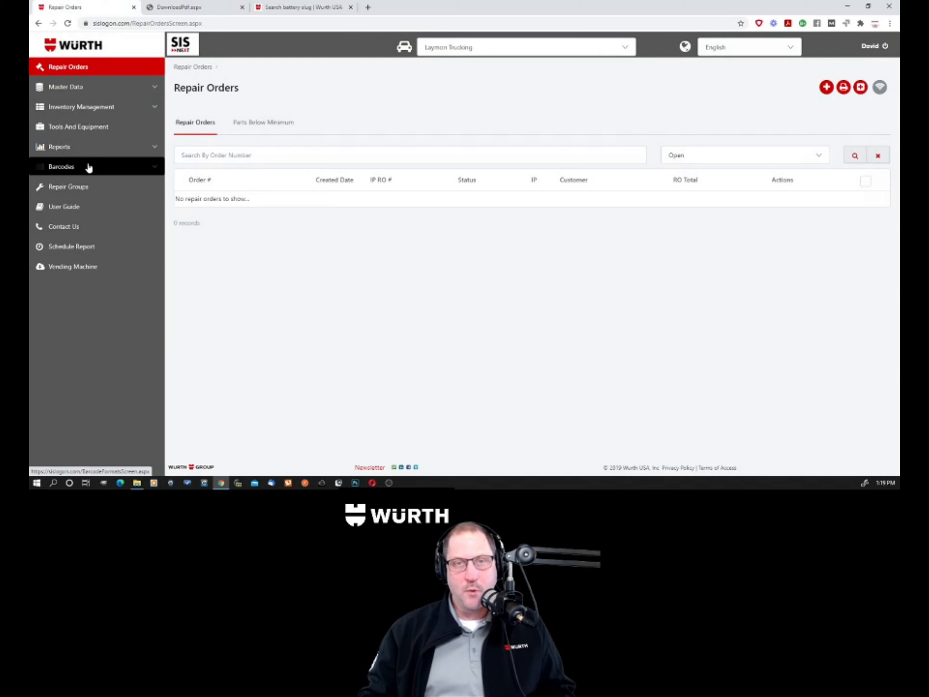
- Display the Parts Usage report for all suppliers from 01/12/2021 to 01/12/2021
click(90, 148)
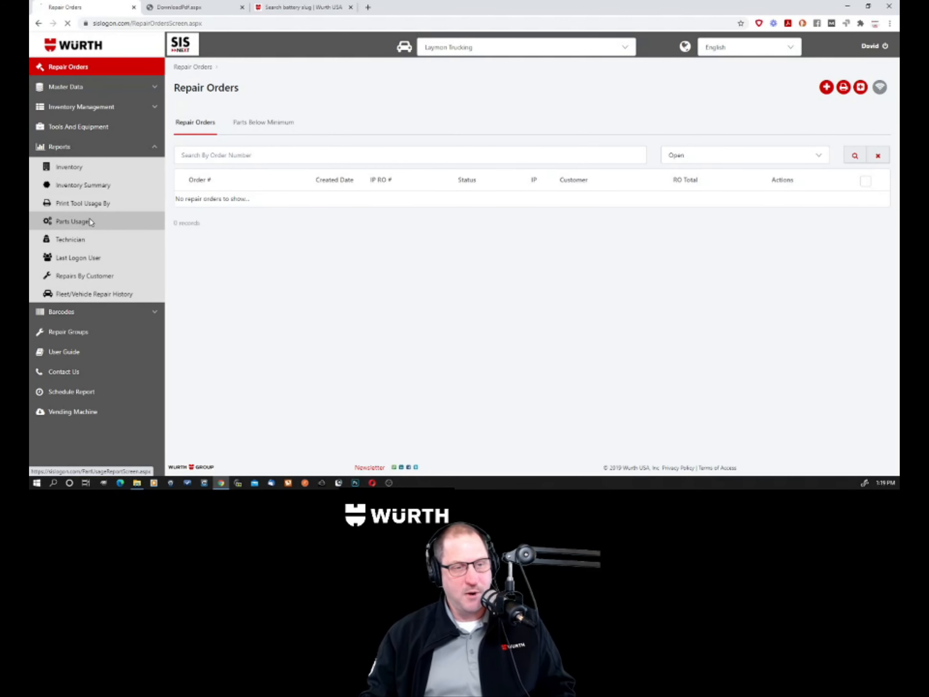
click(87, 223)
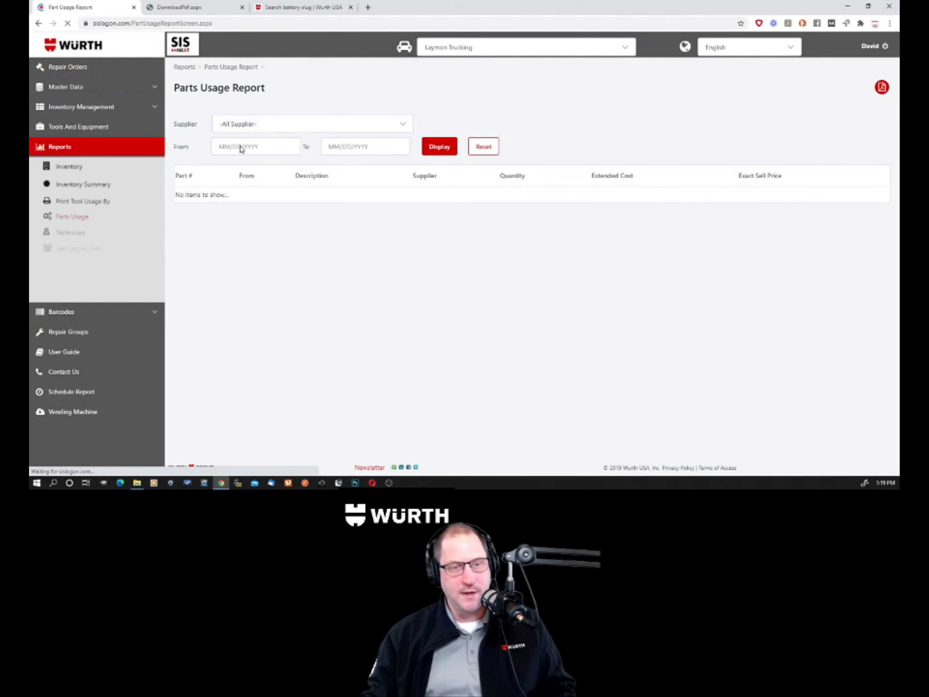
click(239, 146)
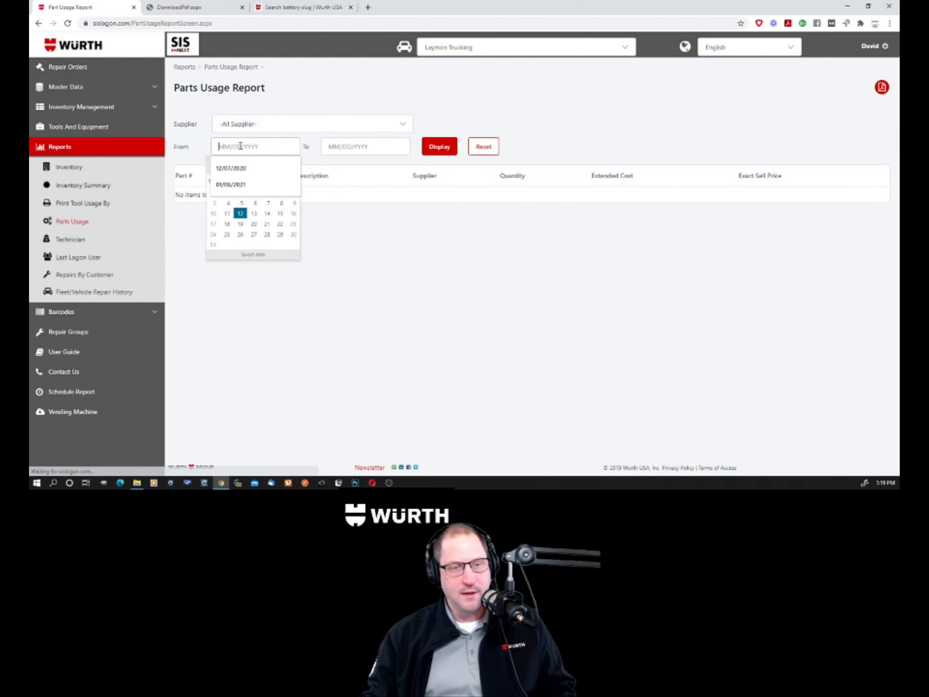
click(240, 215)
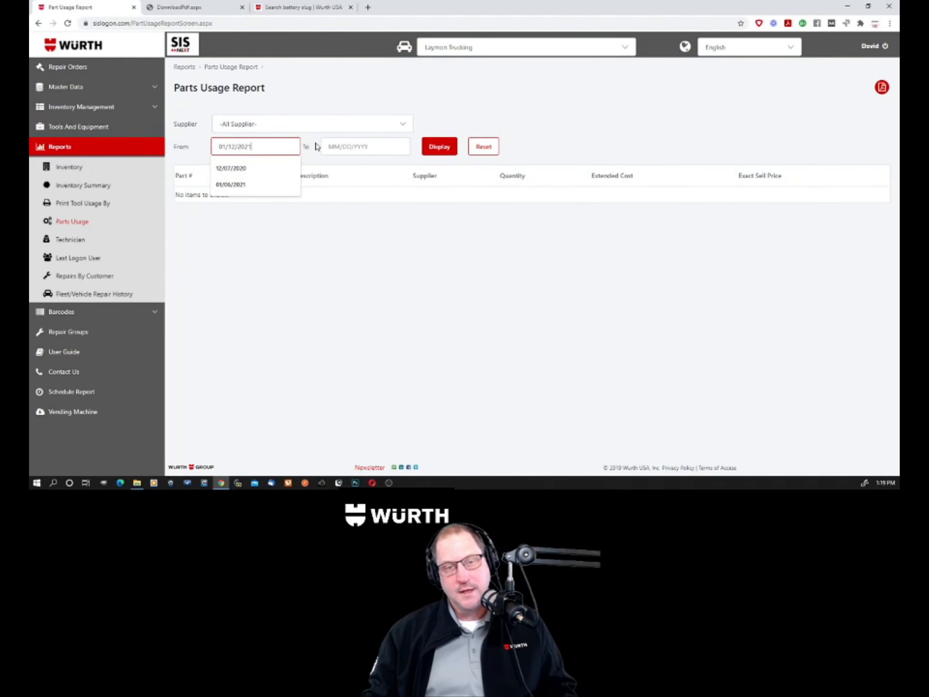
click(331, 146)
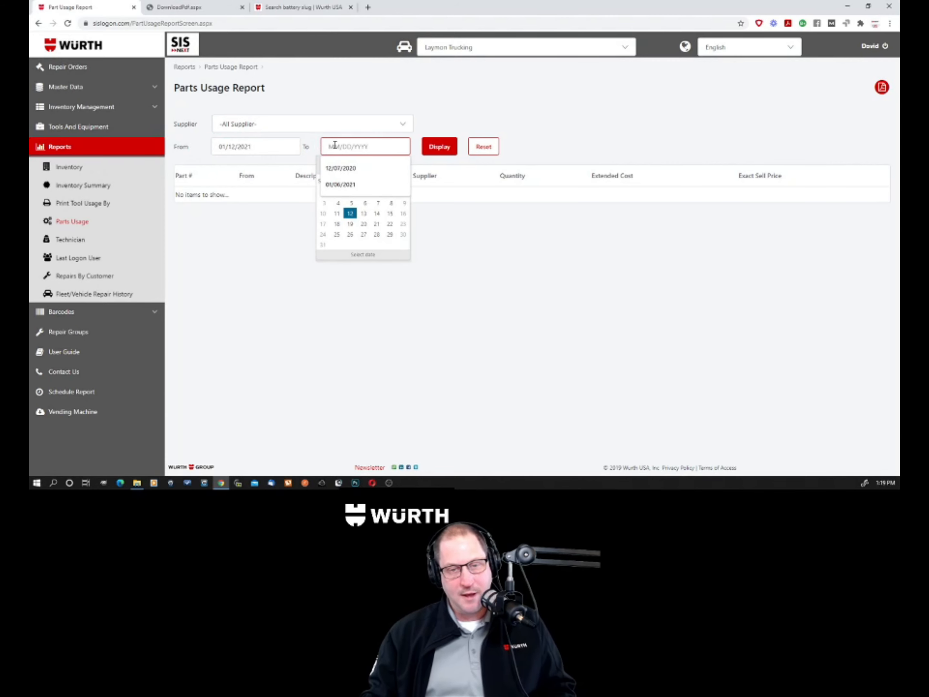
click(349, 213)
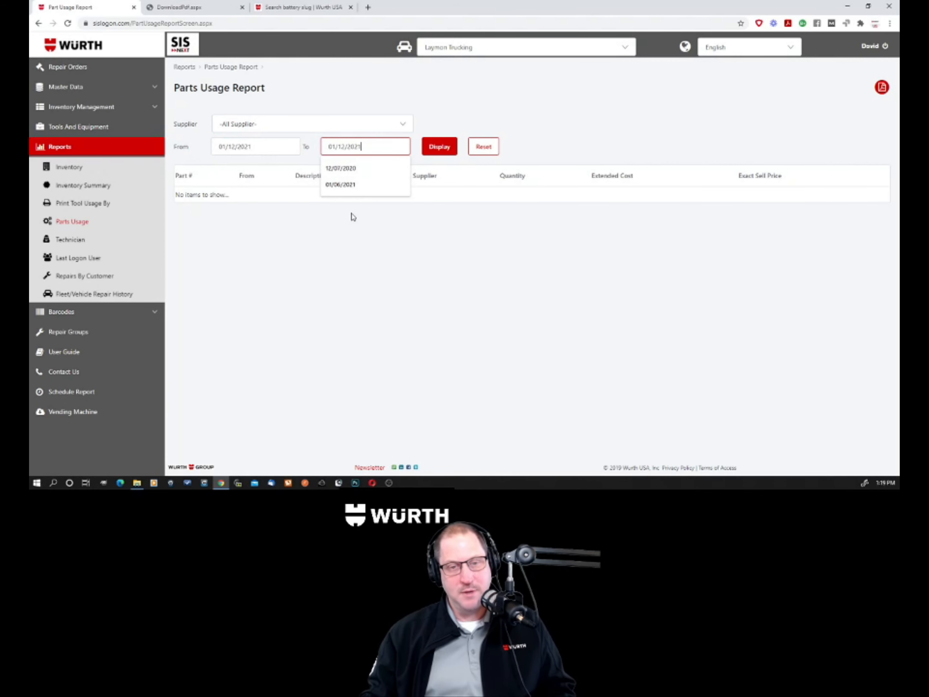
click(447, 152)
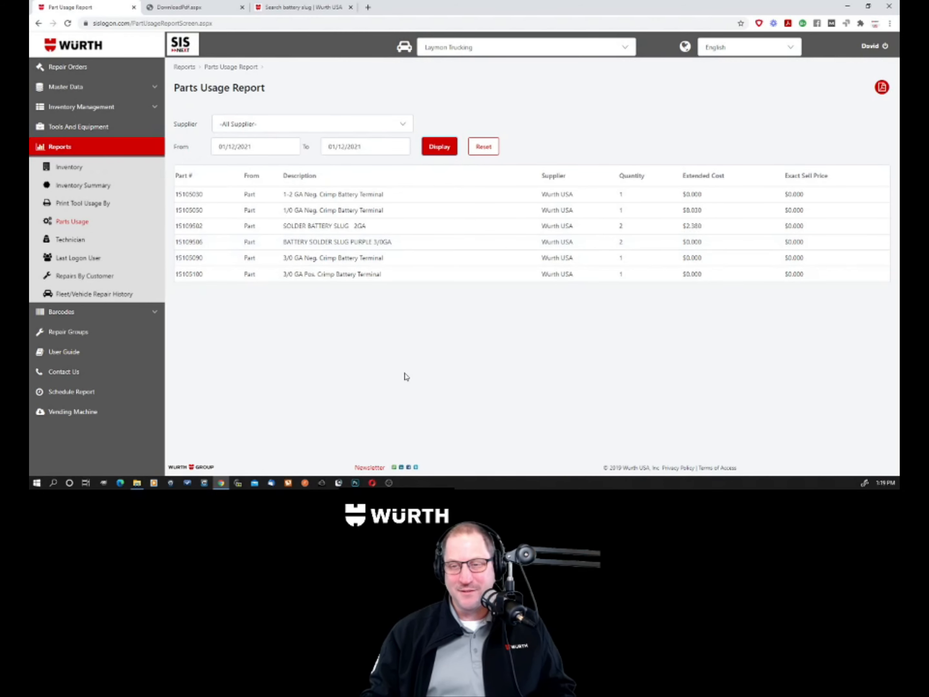
- Open the Repairs By Customer report and choose Bubba Smith Truckin as the customer
click(98, 276)
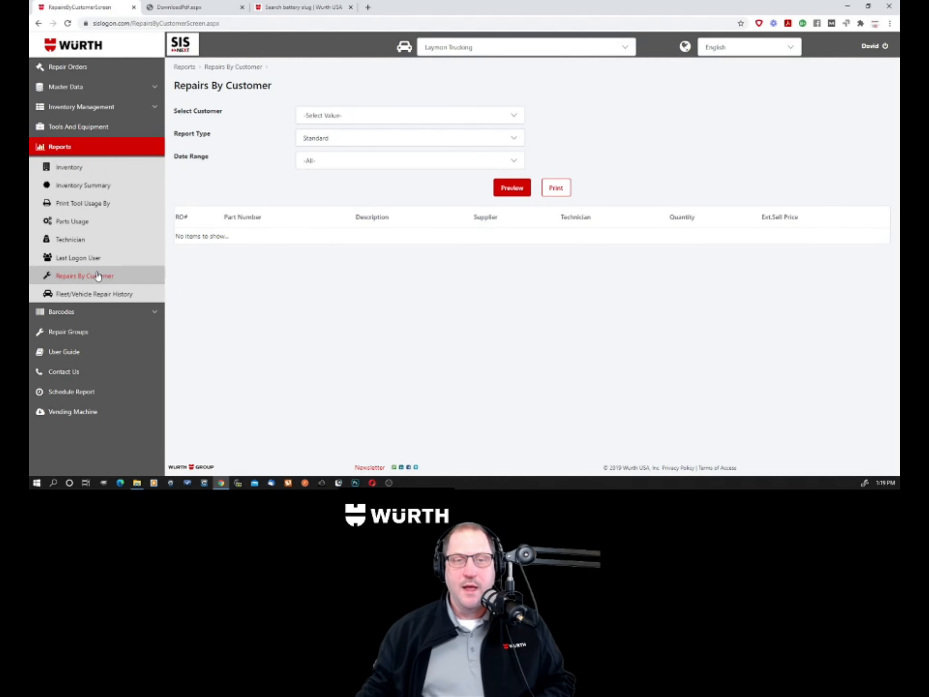
click(387, 121)
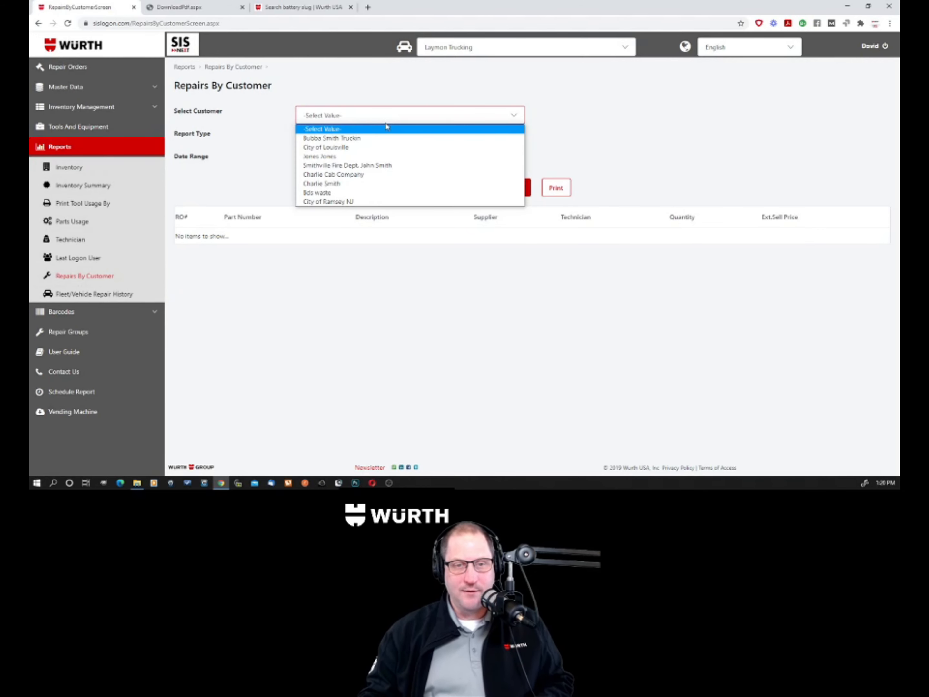
click(386, 139)
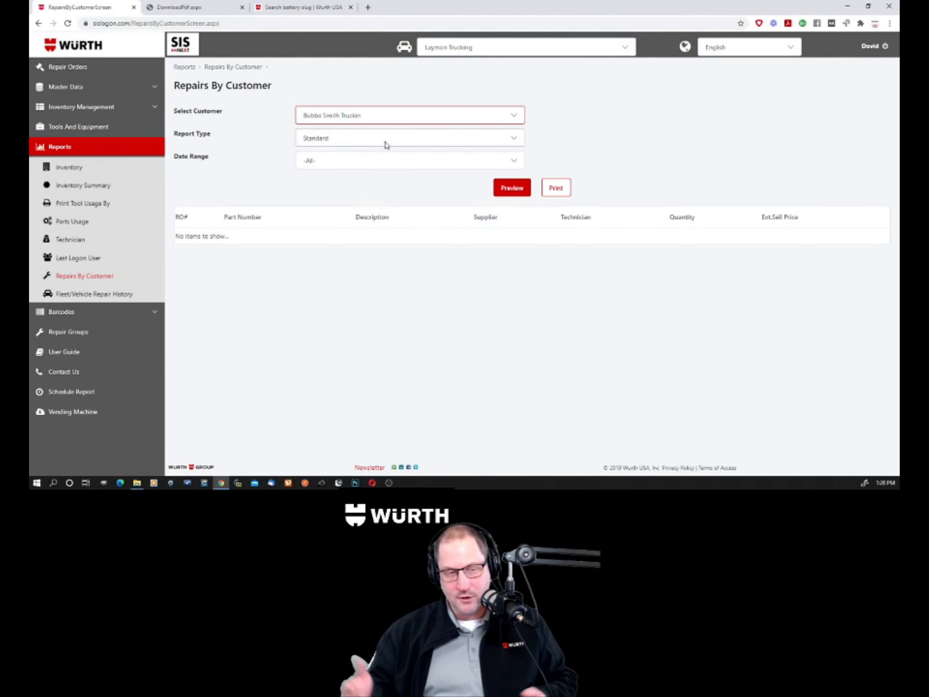
- Open the Fleet/Vehicle Repair History report and set it to vehicle 2012 with the Extended report type
click(91, 295)
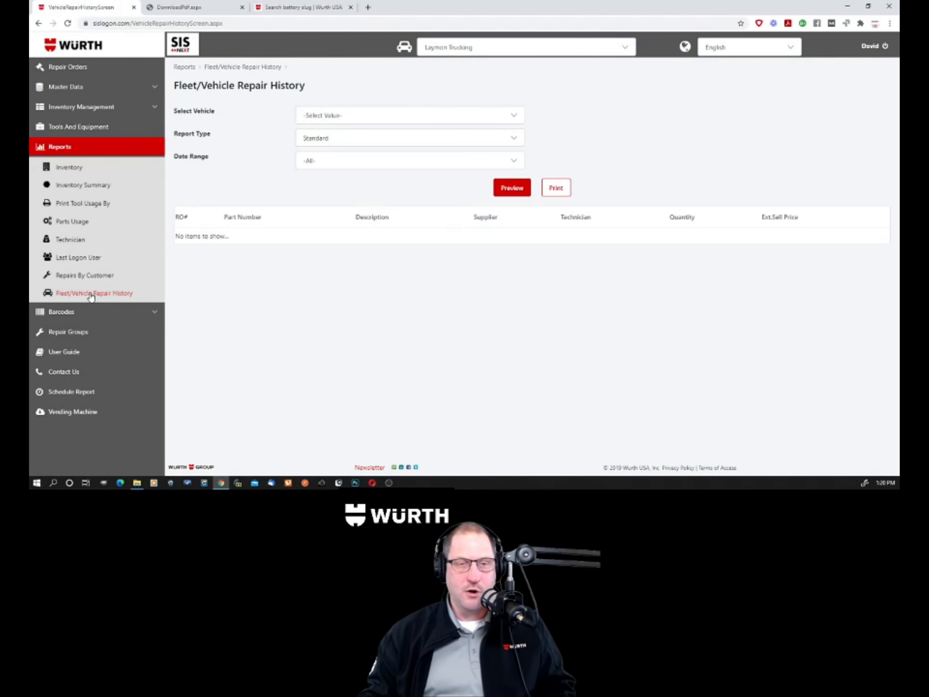
click(380, 117)
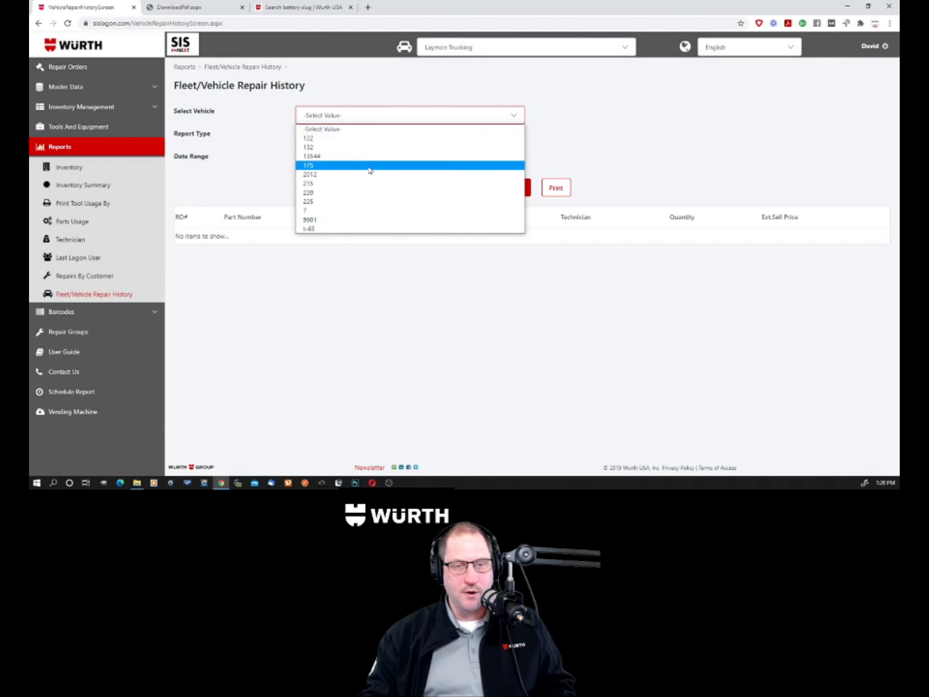
click(370, 175)
click(356, 139)
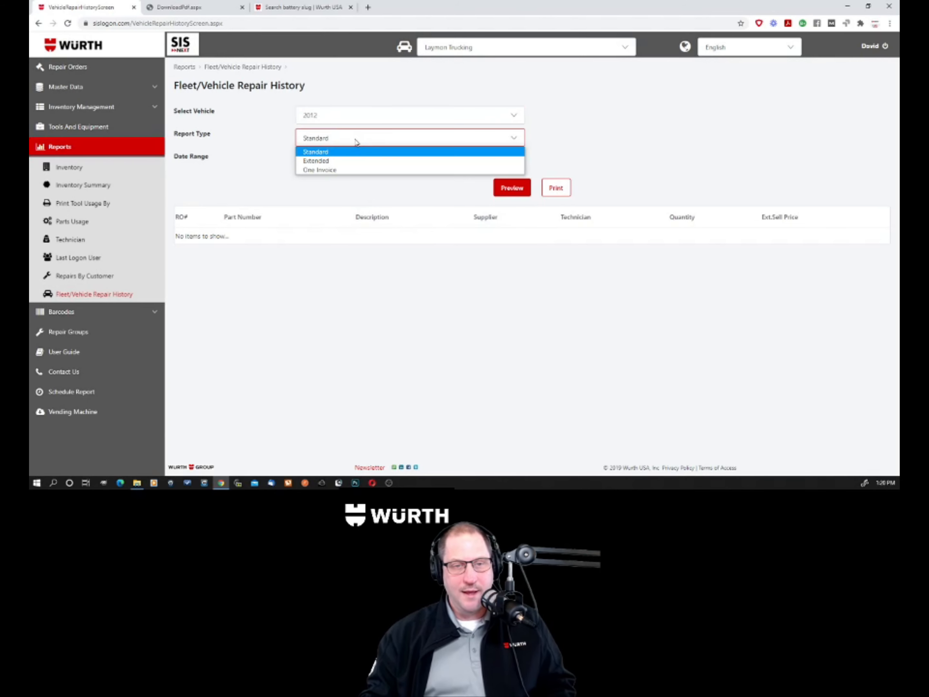
click(349, 164)
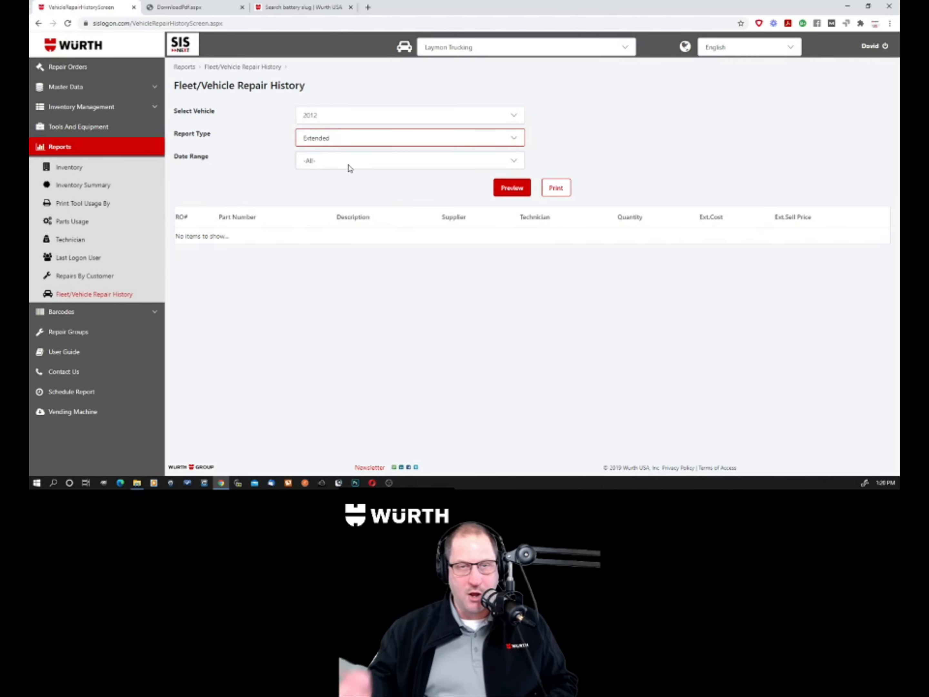